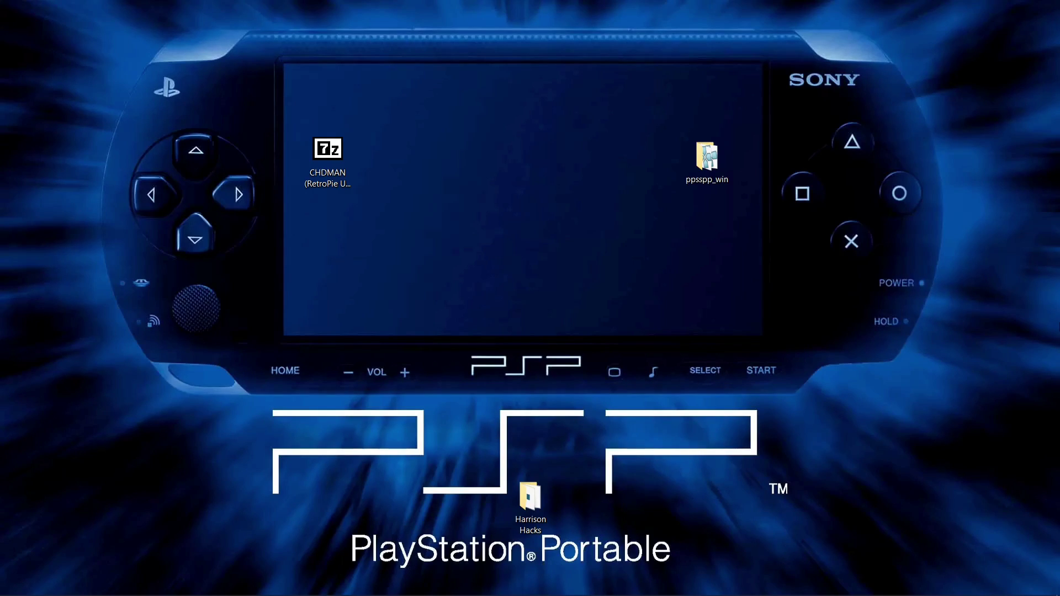
Switch to Chrome, find the CHDMAN v259 link in the Reddit thread on PPSSPP CHD support, and download the archive from MediaFire.
mouse_move(205, 593)
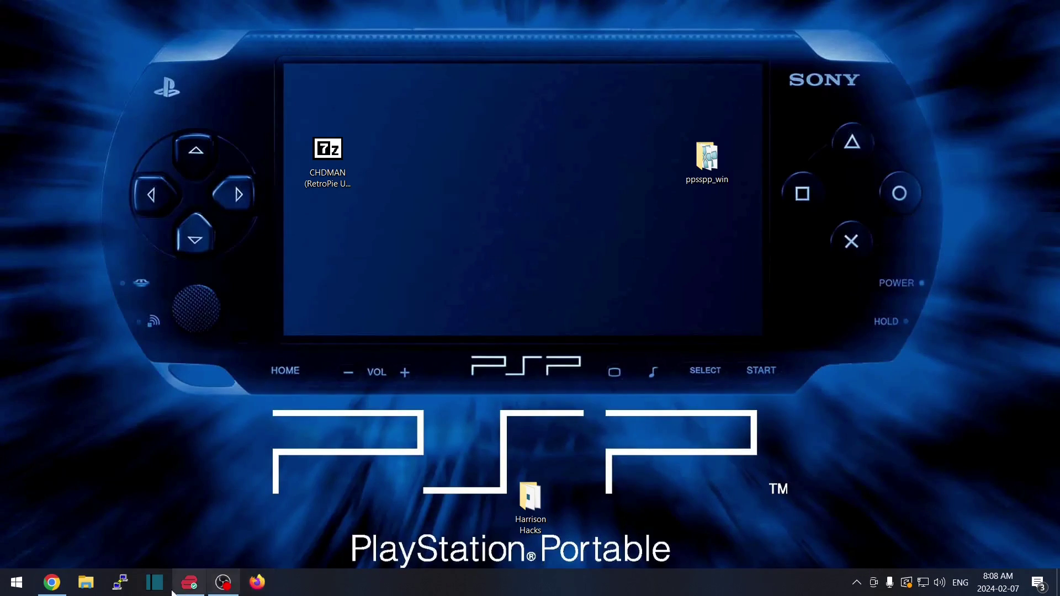
left_click(52, 583)
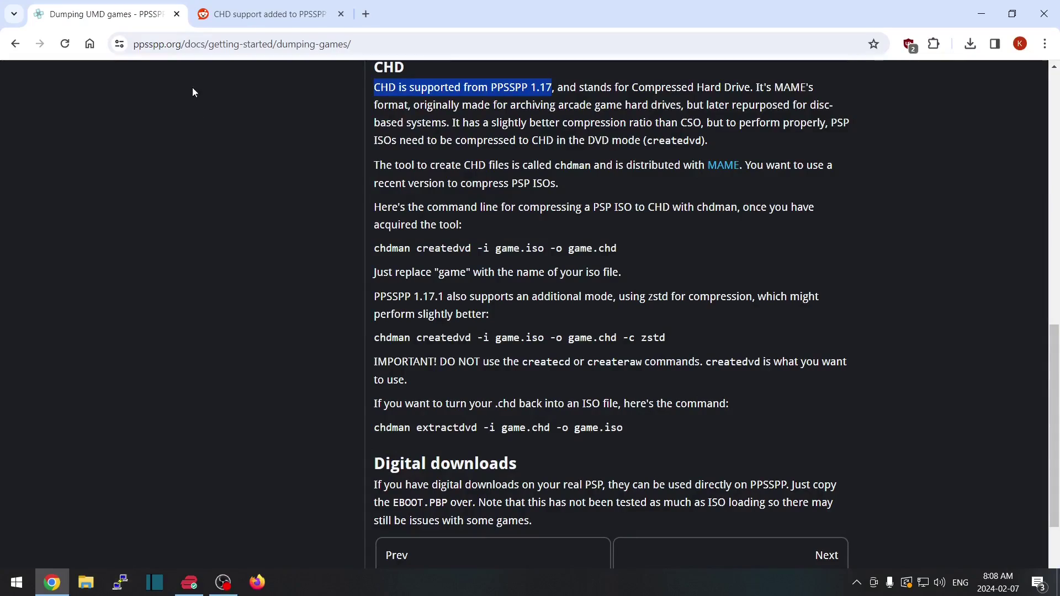
left_click(269, 20)
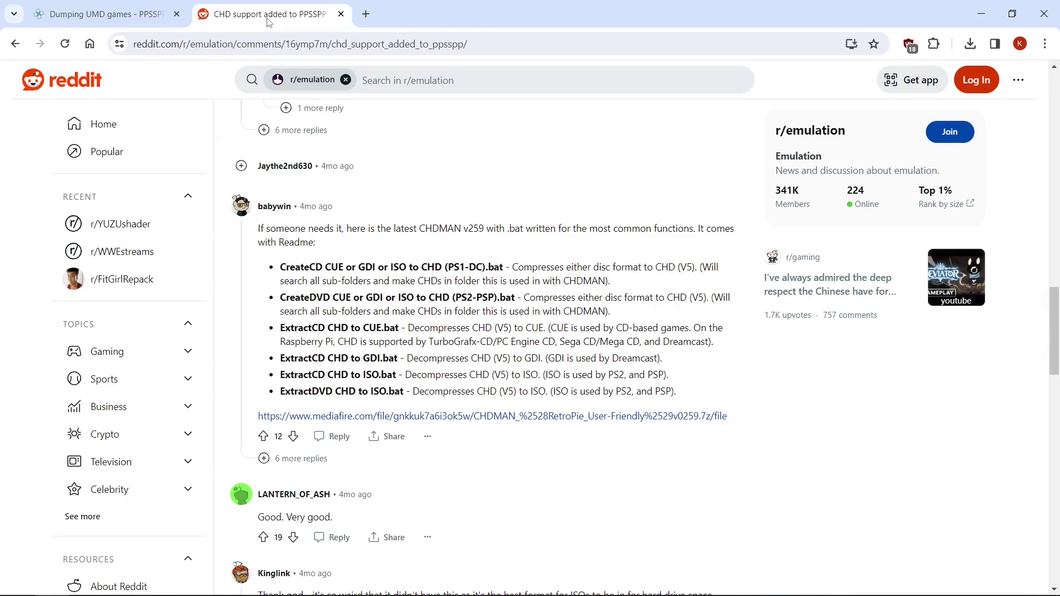
scroll(371, 190, "up", 20)
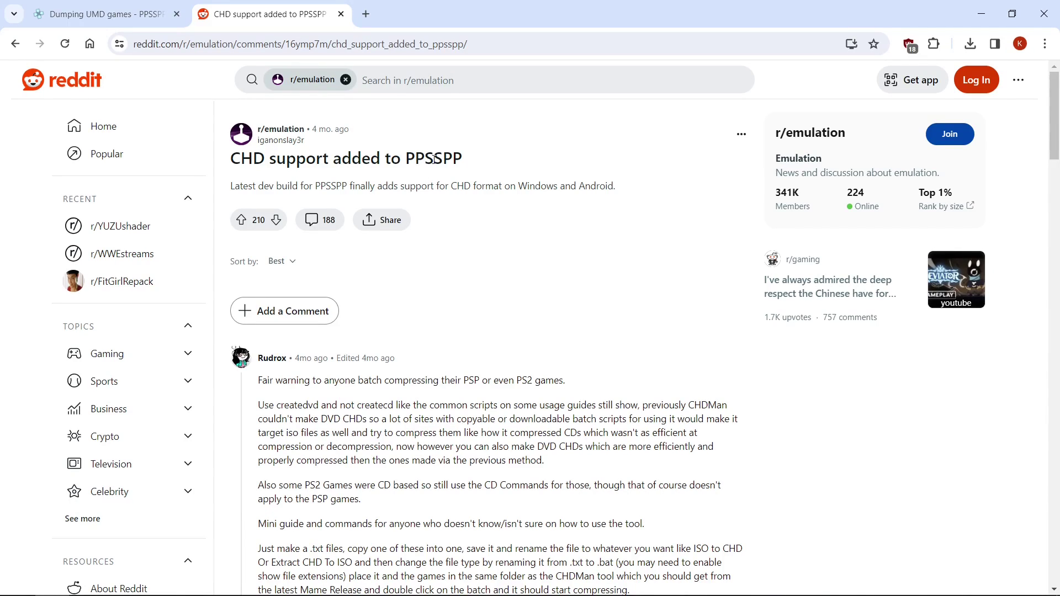
scroll(408, 158, "down", 15)
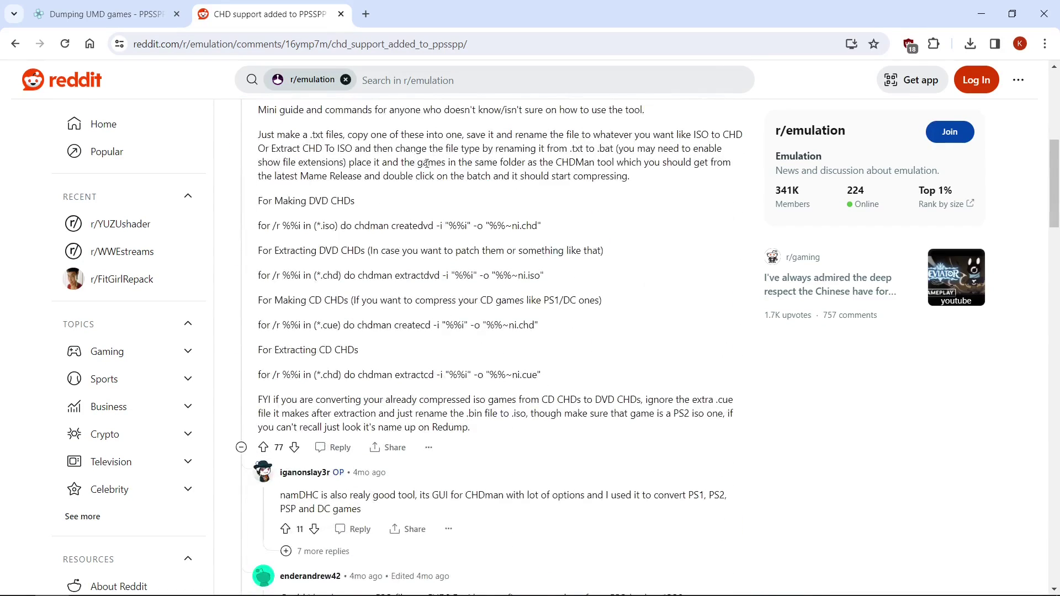
scroll(434, 171, "down", 10)
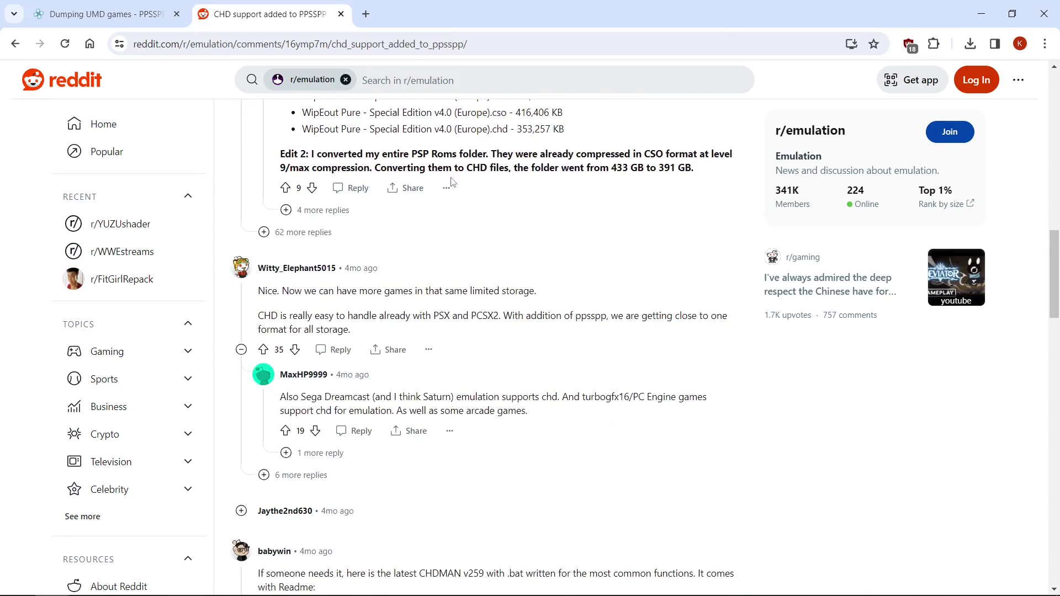
scroll(452, 183, "down", 3)
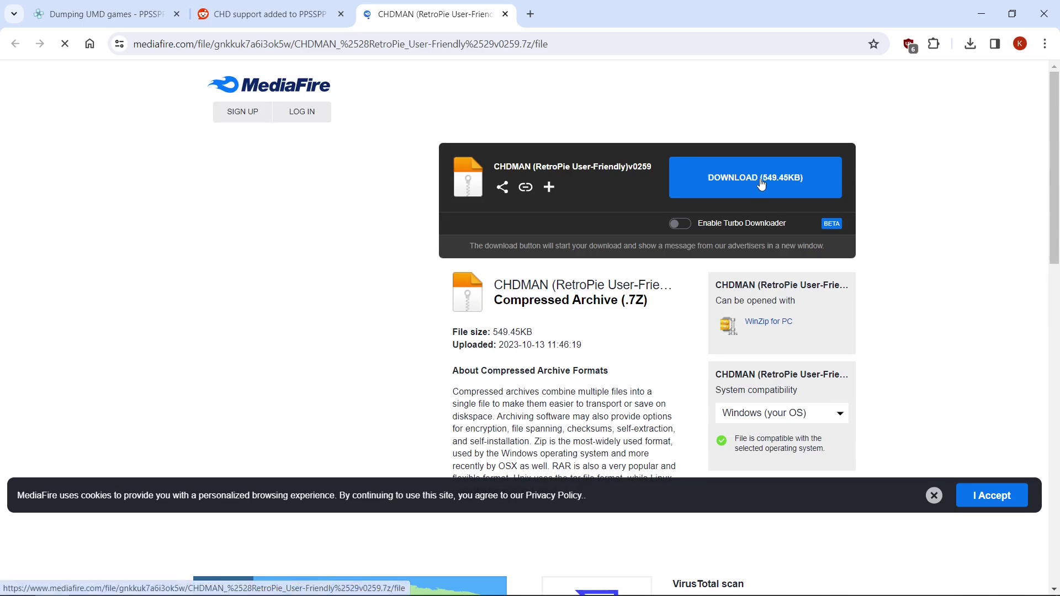
left_click(726, 185)
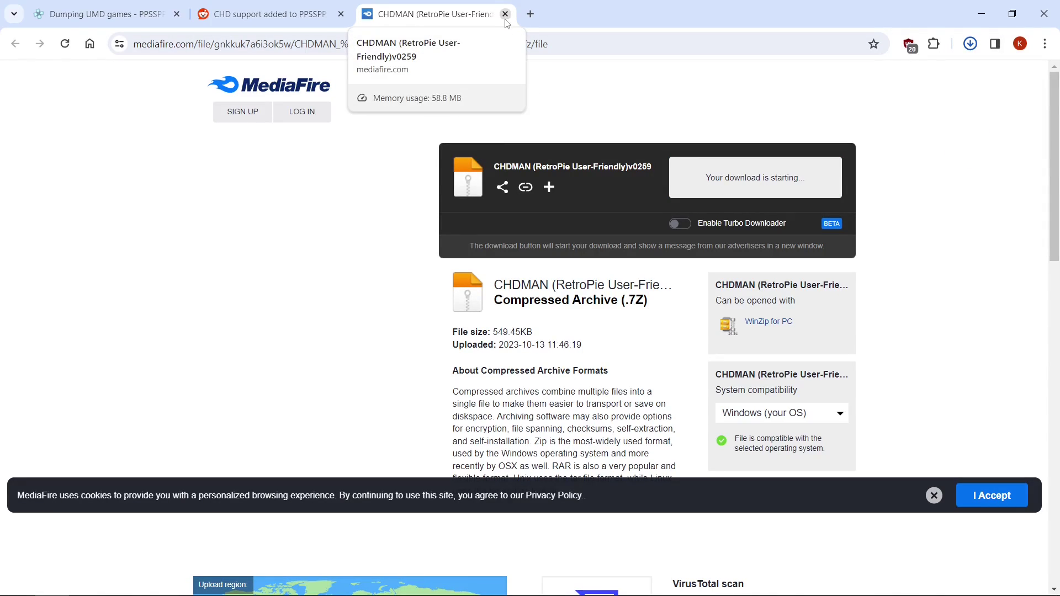
Review the CHD section of the PPSSPP game dumping guide, focusing on the supported version and the createdvd command.
left_click(130, 16)
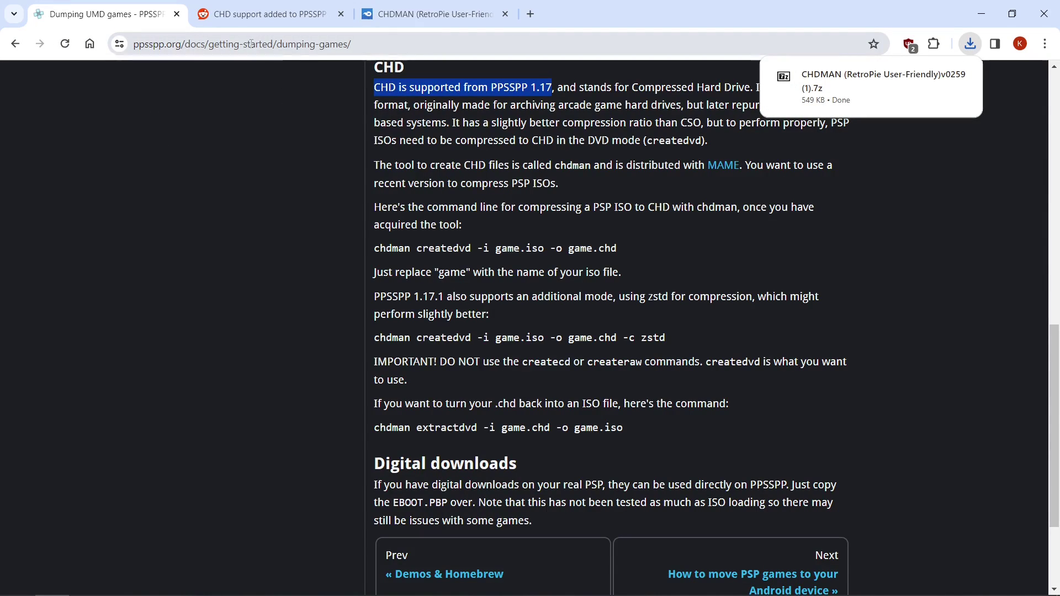
left_click(293, 131)
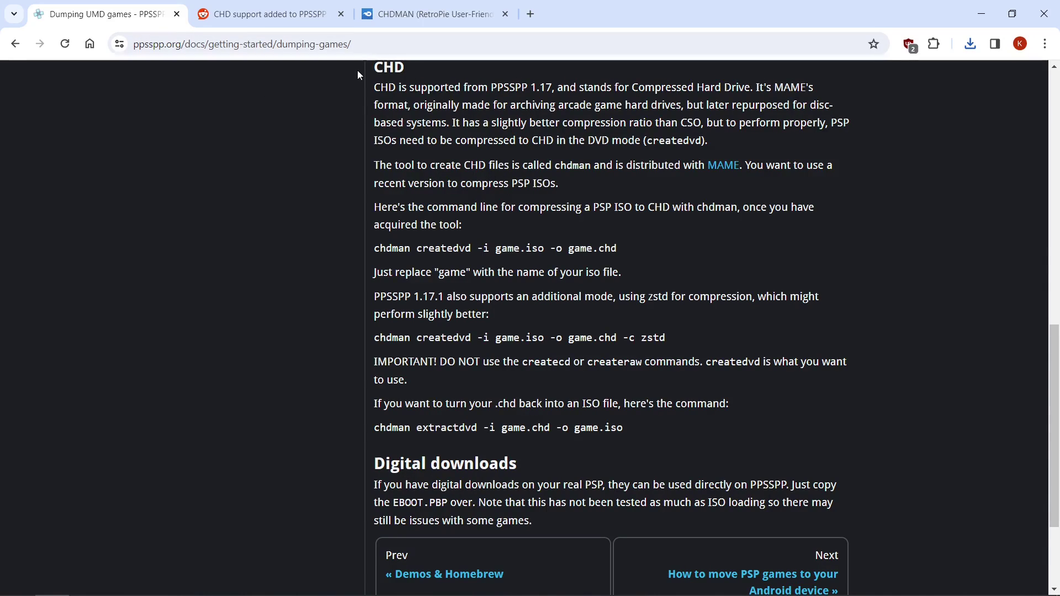
left_click_drag(375, 90, 553, 92)
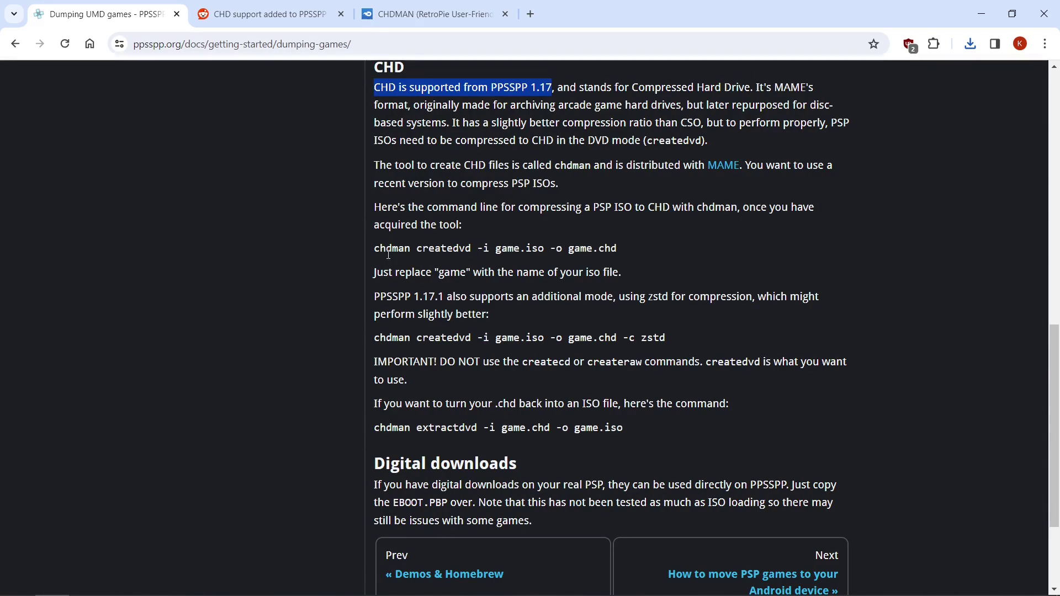
left_click_drag(465, 249, 417, 250)
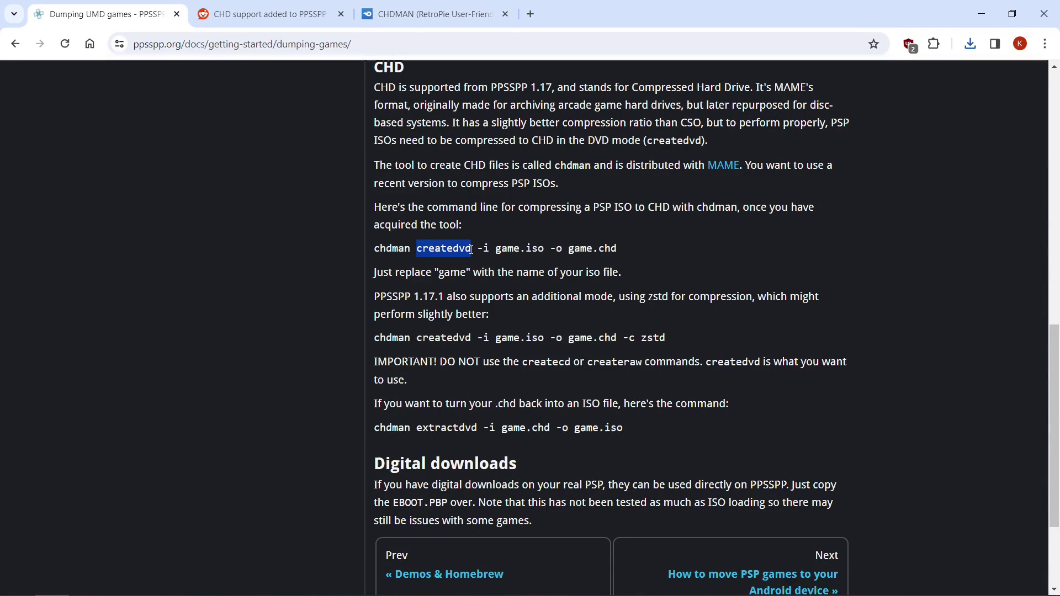
left_click(545, 234)
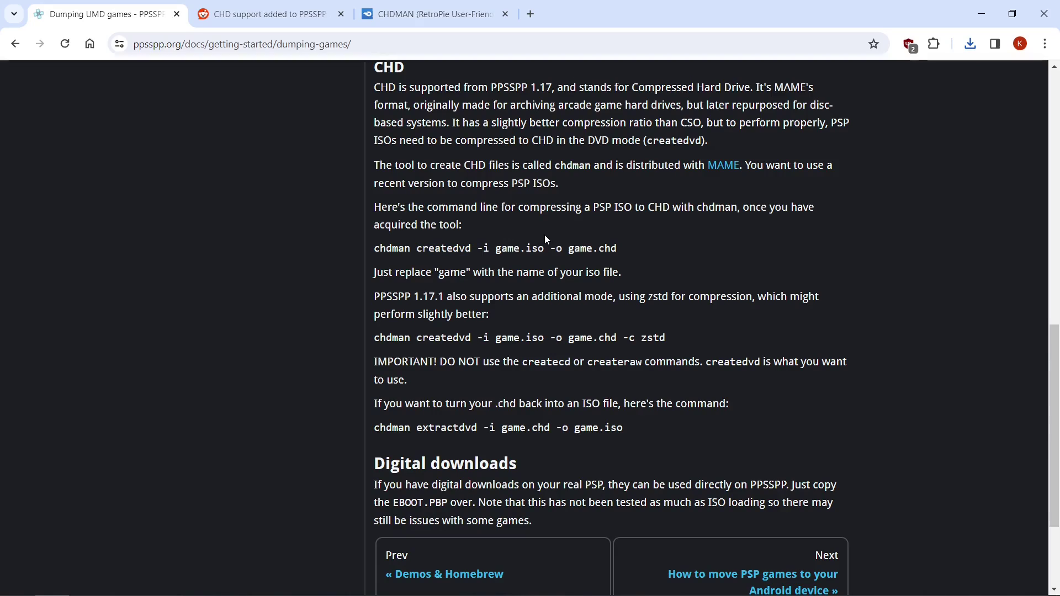
Extract the CHDMAN archive on the desktop into its own folder with 7-Zip and place the folder beside the archive.
left_click(972, 12)
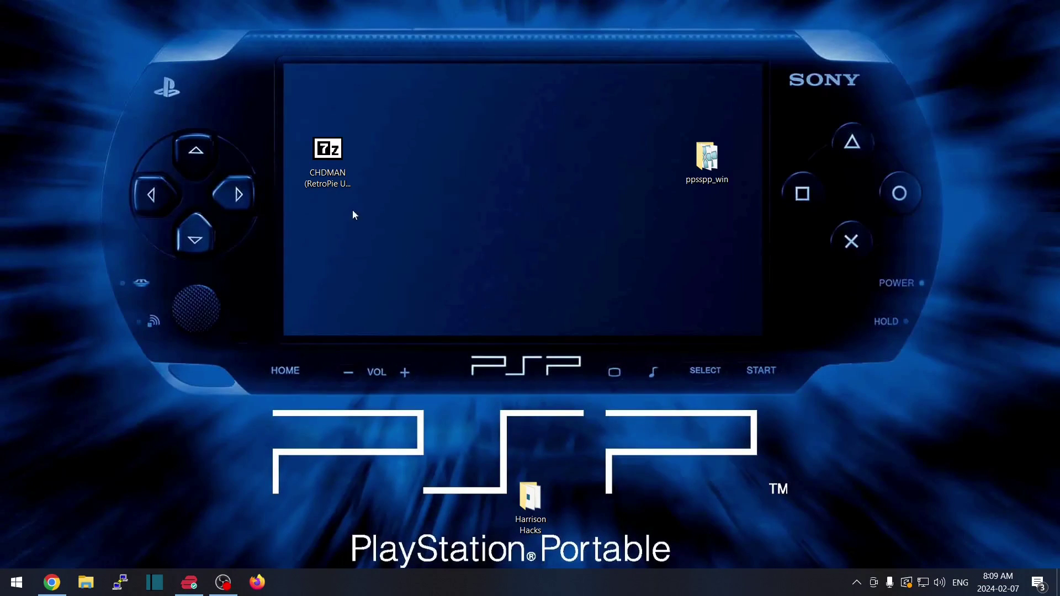
left_click(333, 175)
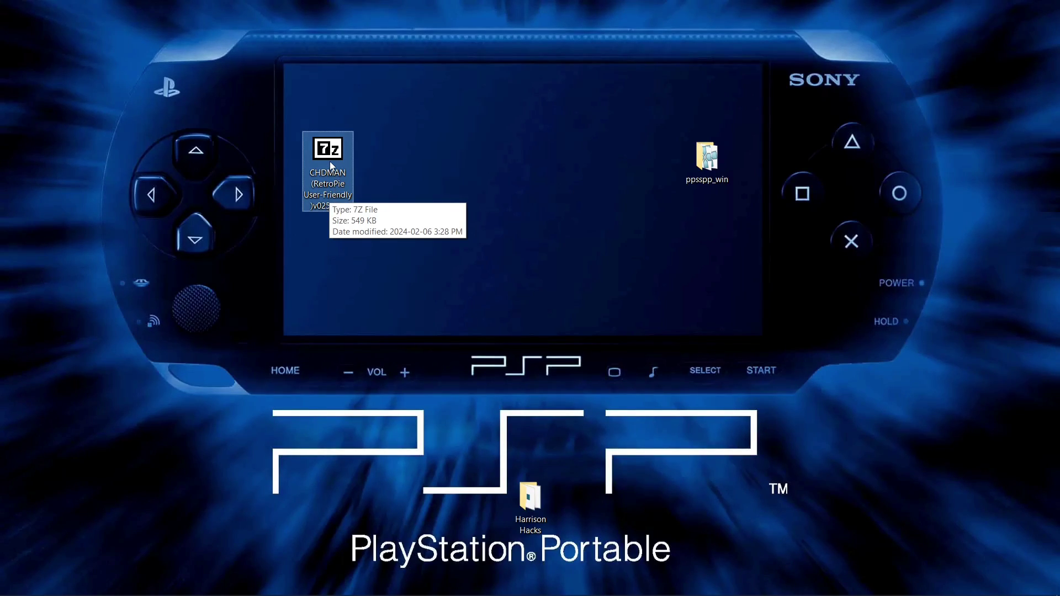
right_click(330, 162)
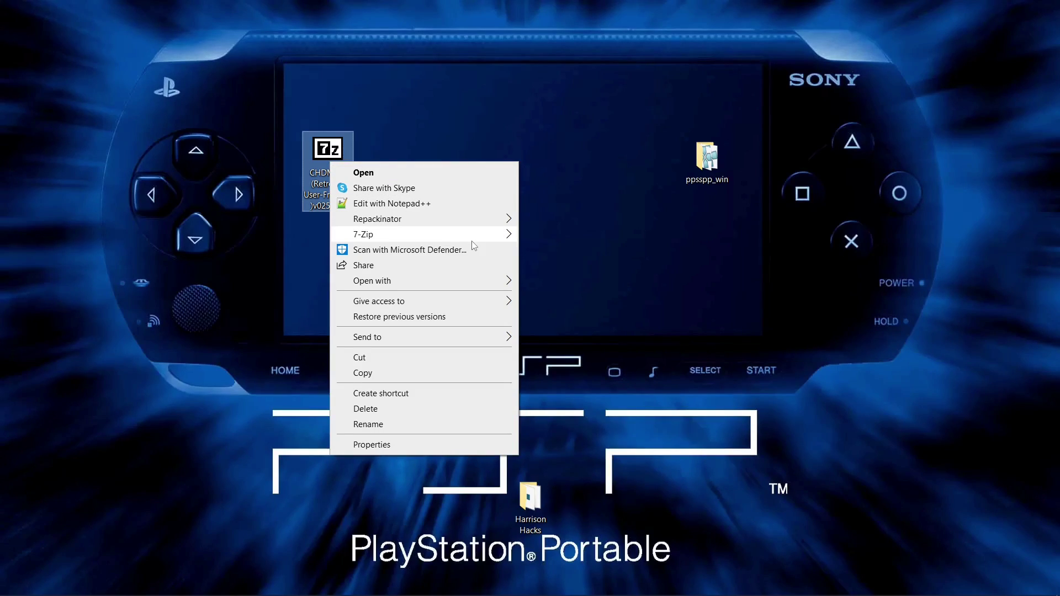
mouse_move(473, 236)
left_click(573, 283)
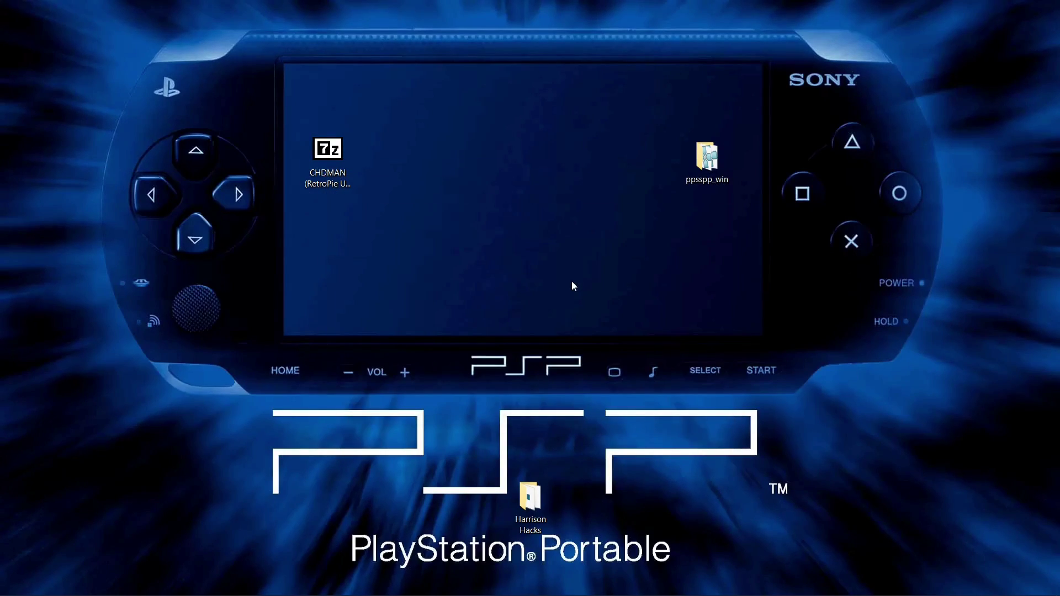
left_click_drag(47, 24, 406, 166)
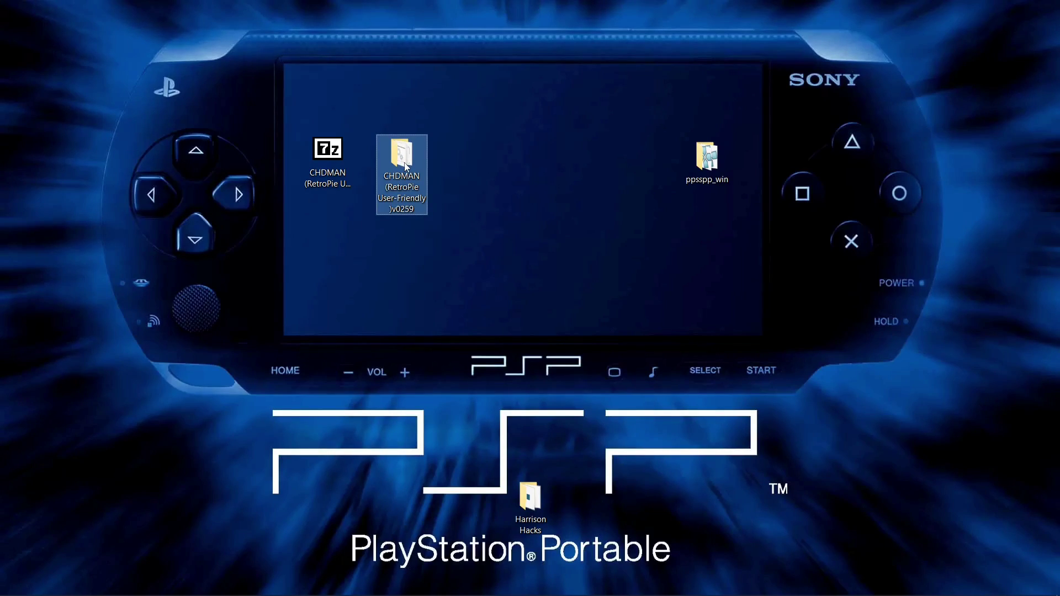
Open the extracted CHDMAN folder and the games folder inside ppsspp_win side by side, each filling half the screen.
double_click(405, 165)
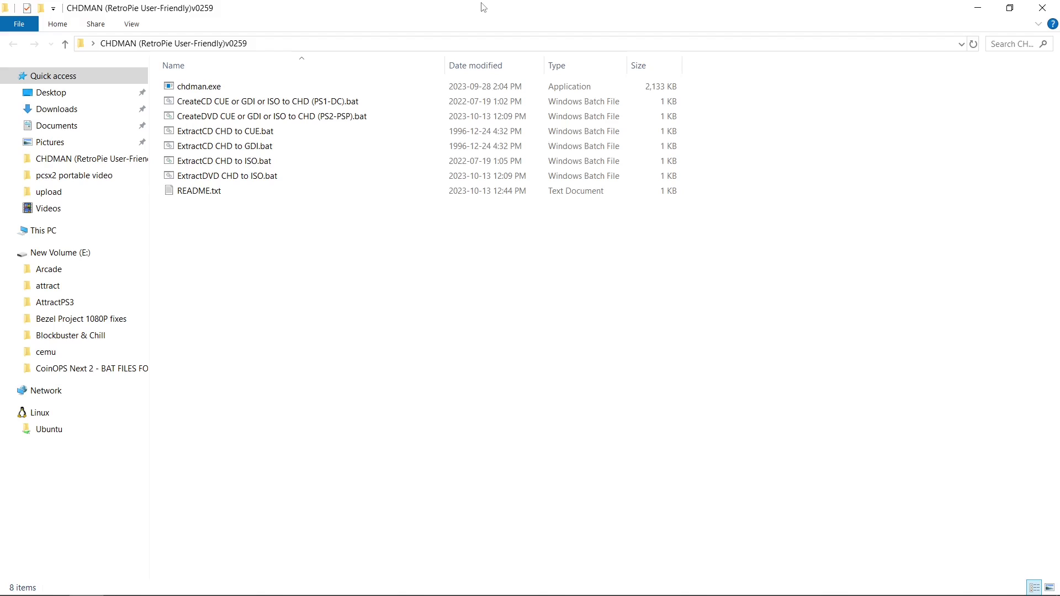
left_click_drag(482, 7, 0, 83)
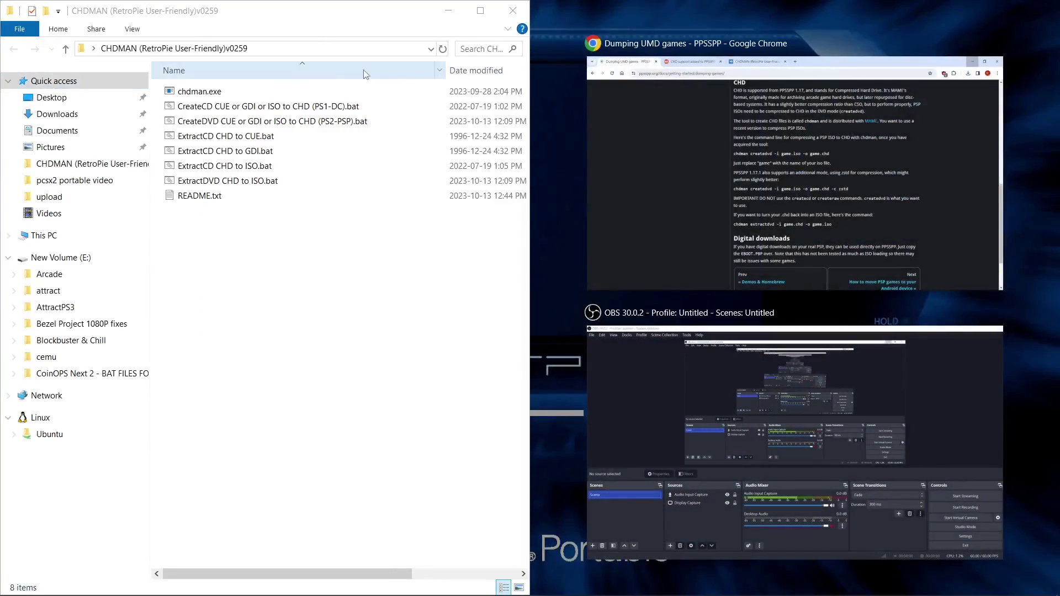
left_click(553, 123)
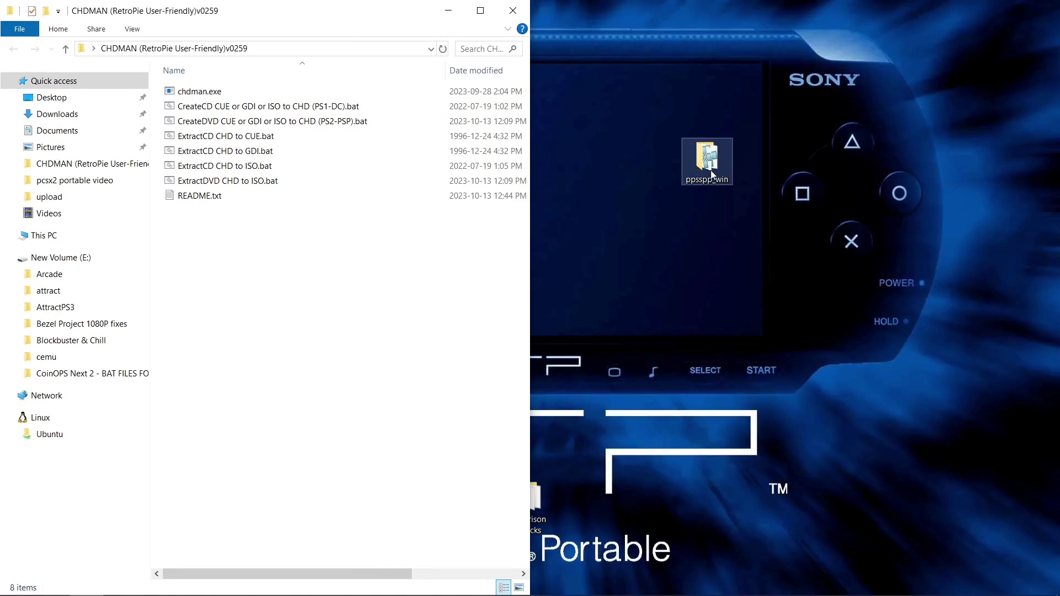
double_click(709, 174)
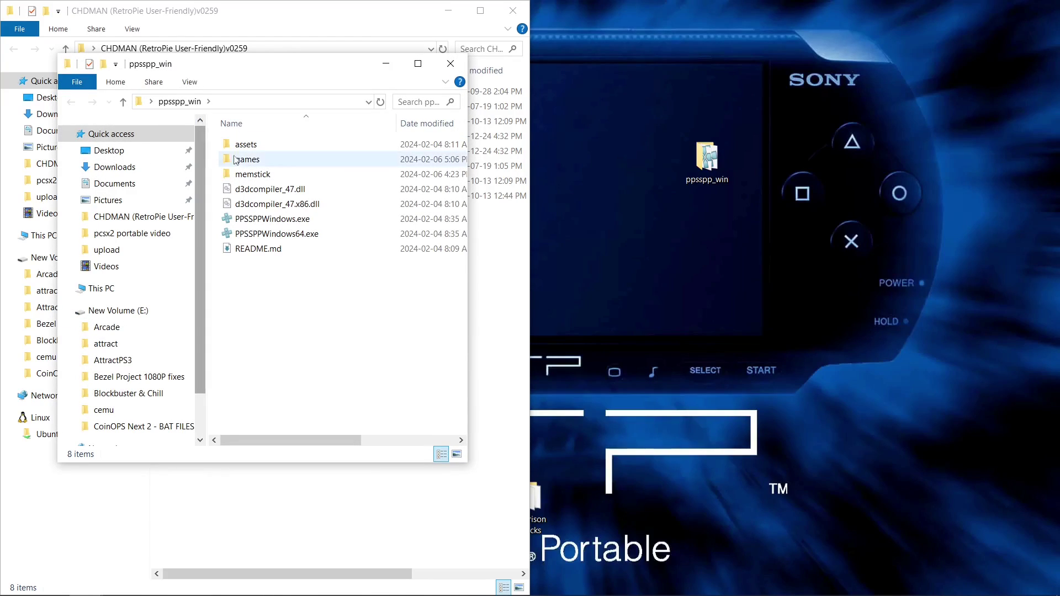
left_click(242, 160)
double_click(242, 161)
left_click_drag(251, 65, 1057, 126)
Move the three game ISOs into the CHDMAN folder and convert them with "CreateDVD CUE or GDI or ISO to CHD (PS2-PSP).bat".
left_click_drag(848, 162, 317, 301)
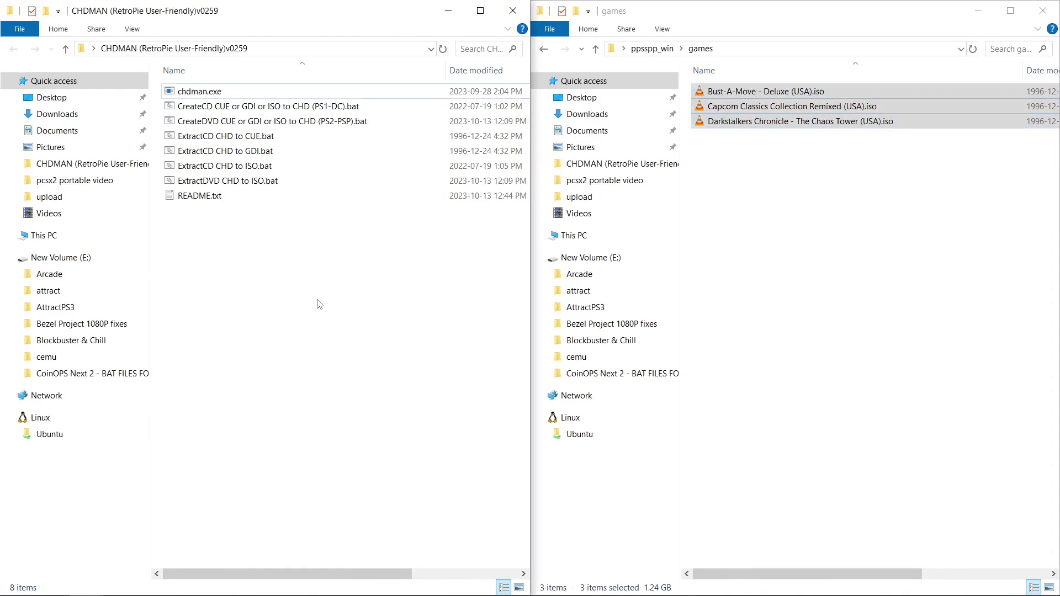
left_click(381, 300)
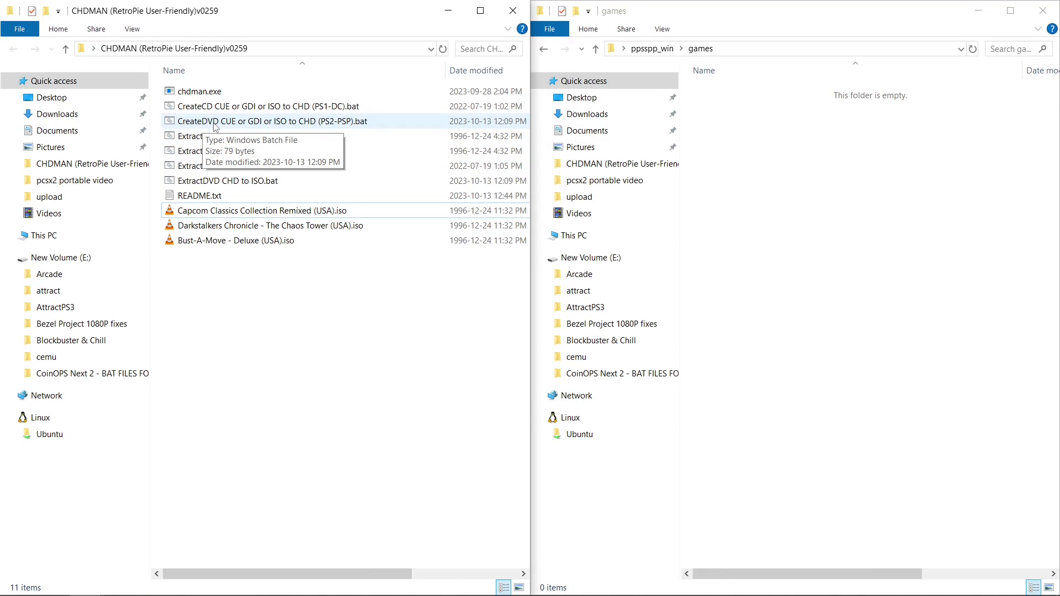
double_click(215, 121)
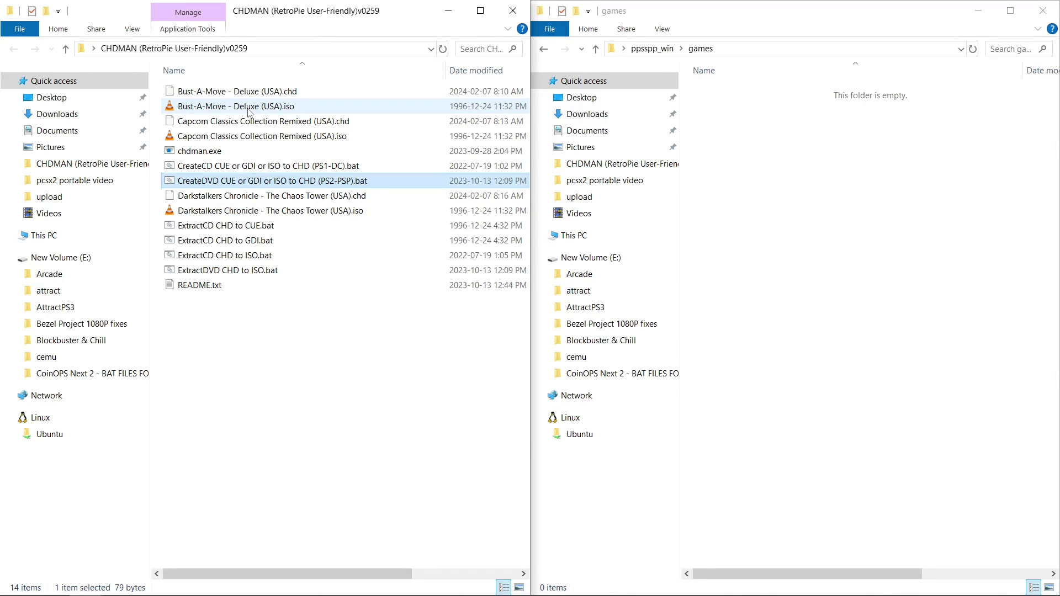
Move the Bust-A-Move, Capcom Classics Collection Remixed and Darkstalkers Chronicle CHD files into the PPSSPP games folder.
left_click_drag(250, 93, 894, 251)
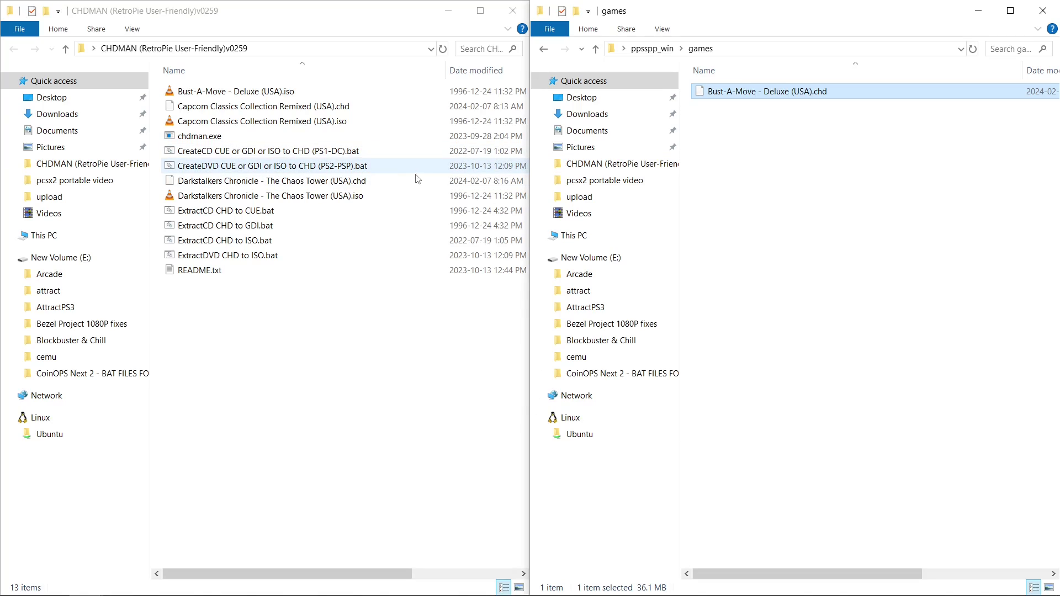
left_click_drag(236, 107, 847, 271)
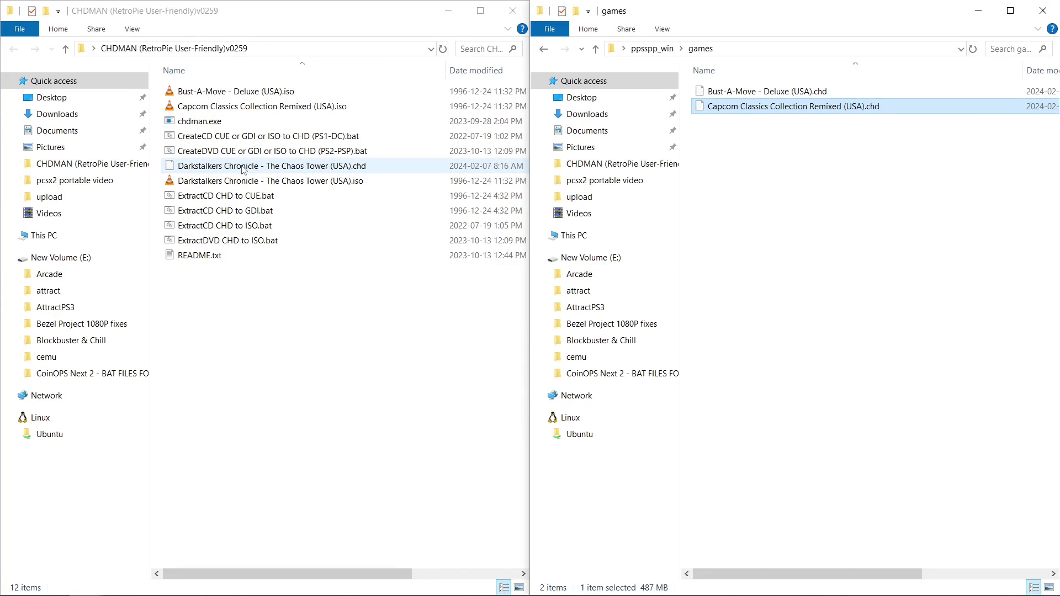
left_click_drag(243, 168, 889, 290)
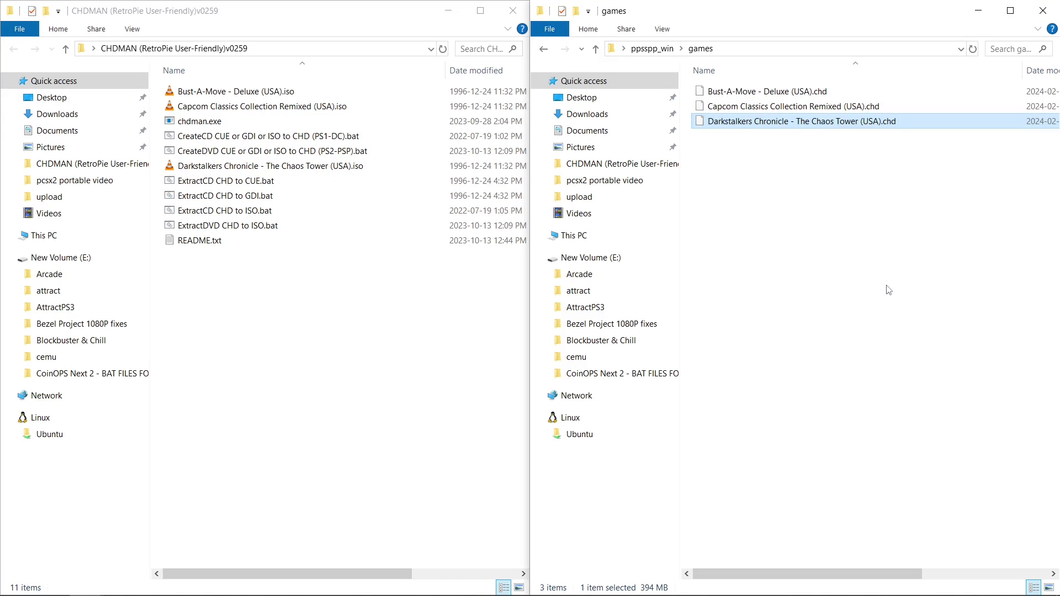
Compare the file size of each game's original ISO with that of its CHD version.
left_click(257, 98)
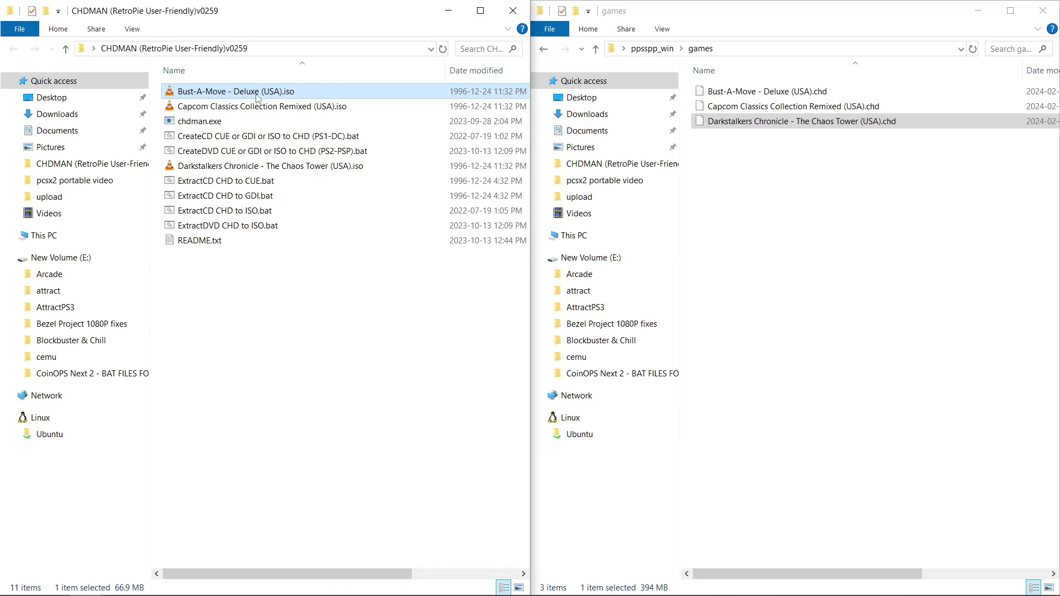
left_click(756, 97)
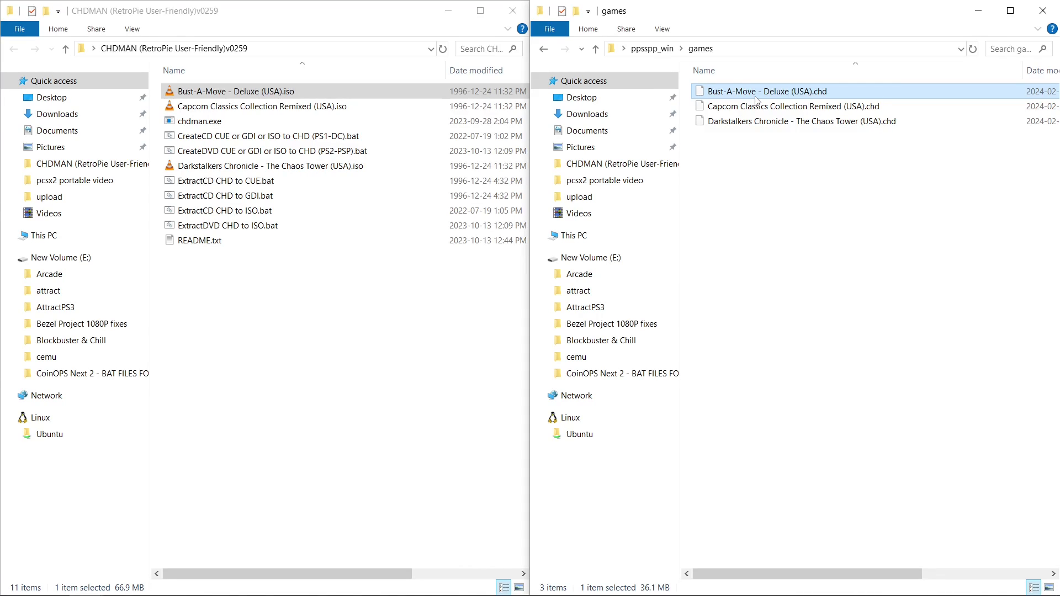
left_click(271, 114)
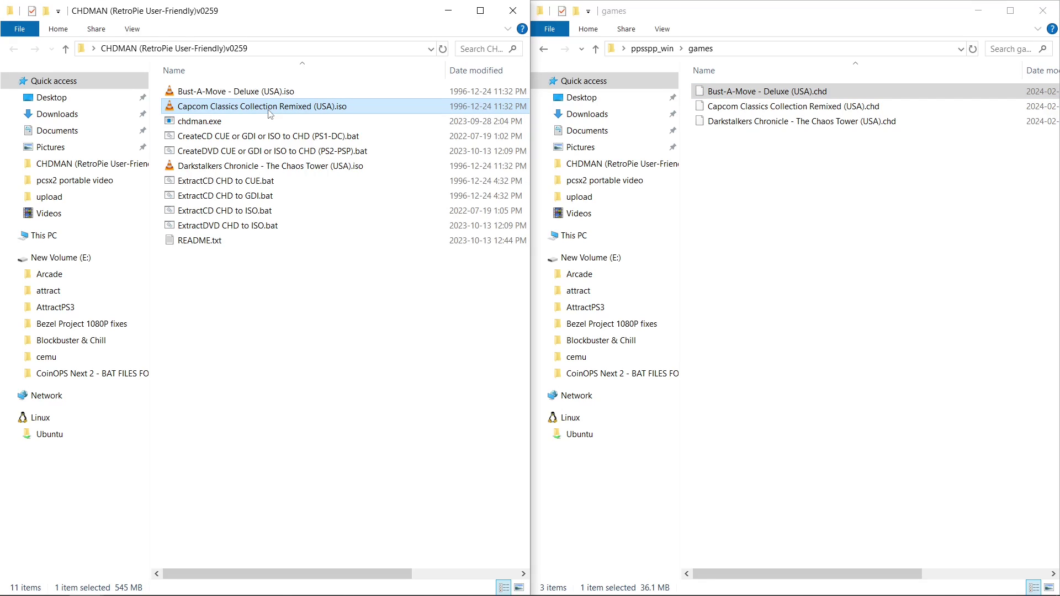
left_click(746, 112)
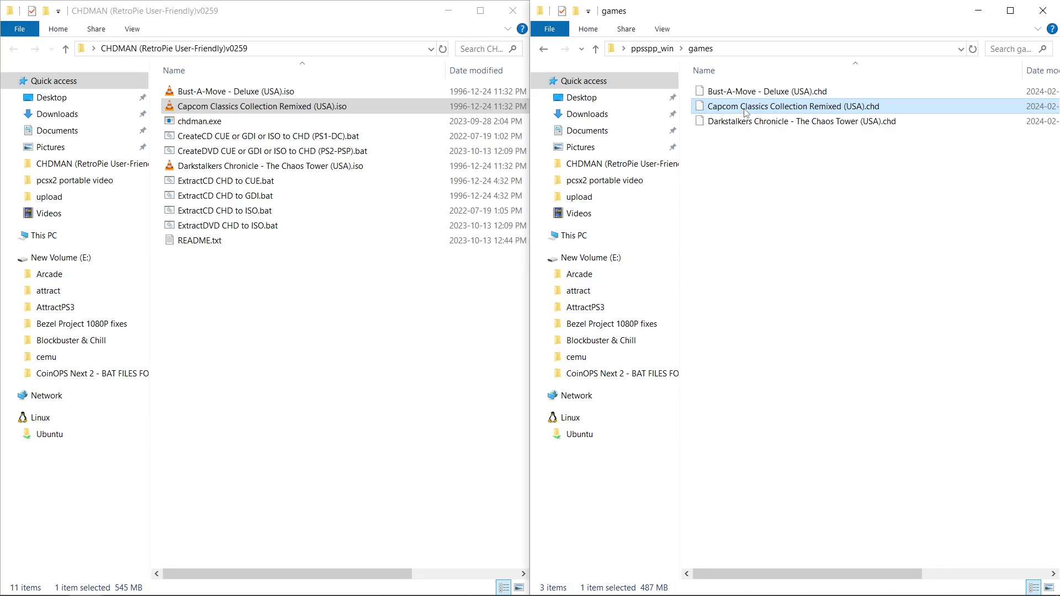
left_click(231, 171)
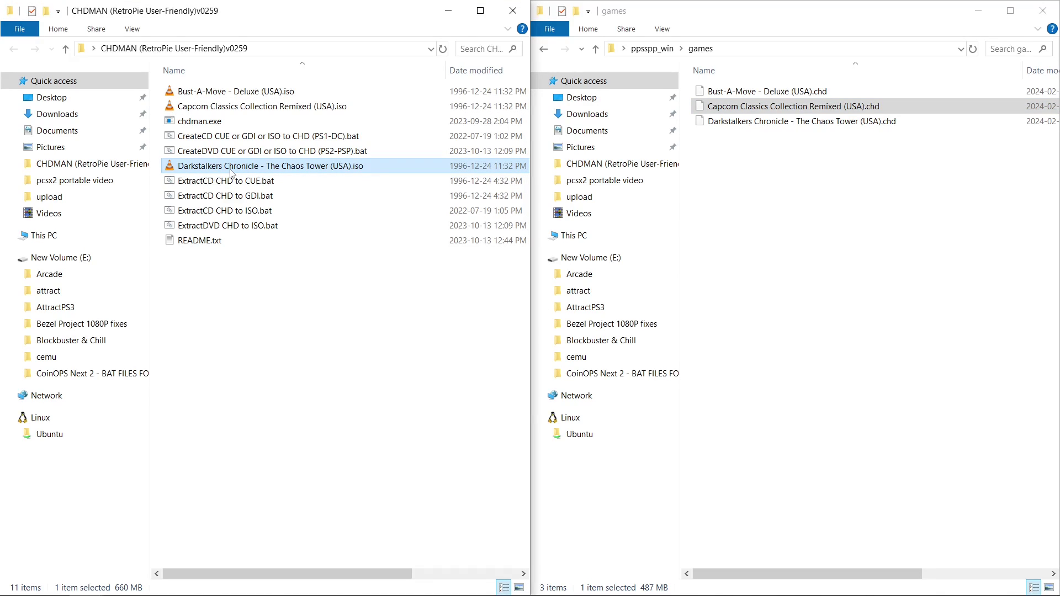
left_click(720, 128)
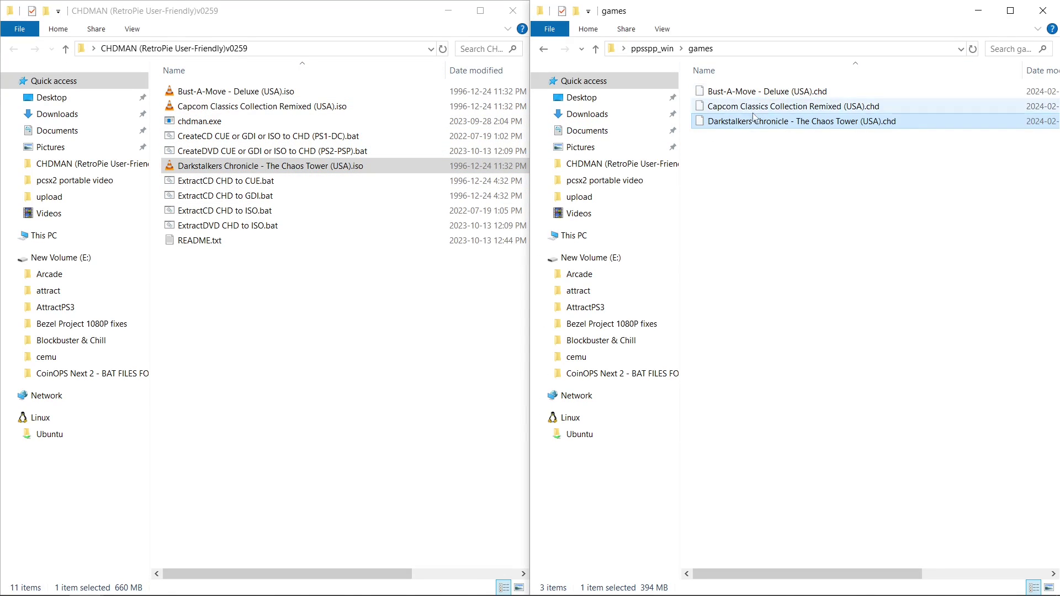
Test the Bust-A-Move Deluxe CHD in PPSSPP from the ppsspp_win folder, exit the game and close the emulator.
left_click(652, 49)
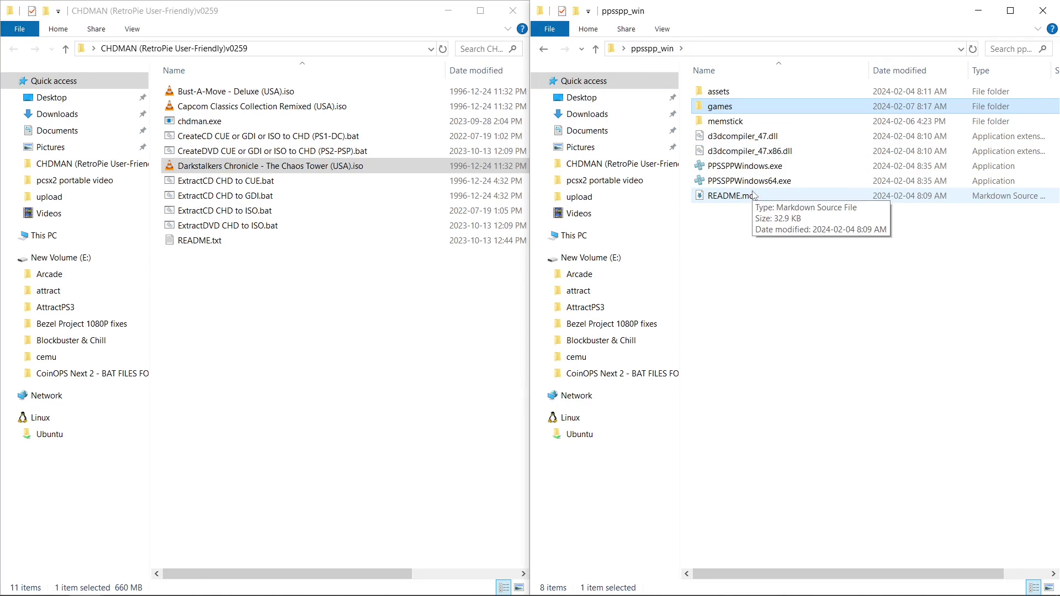
key("XF86AudioRaiseVolume")
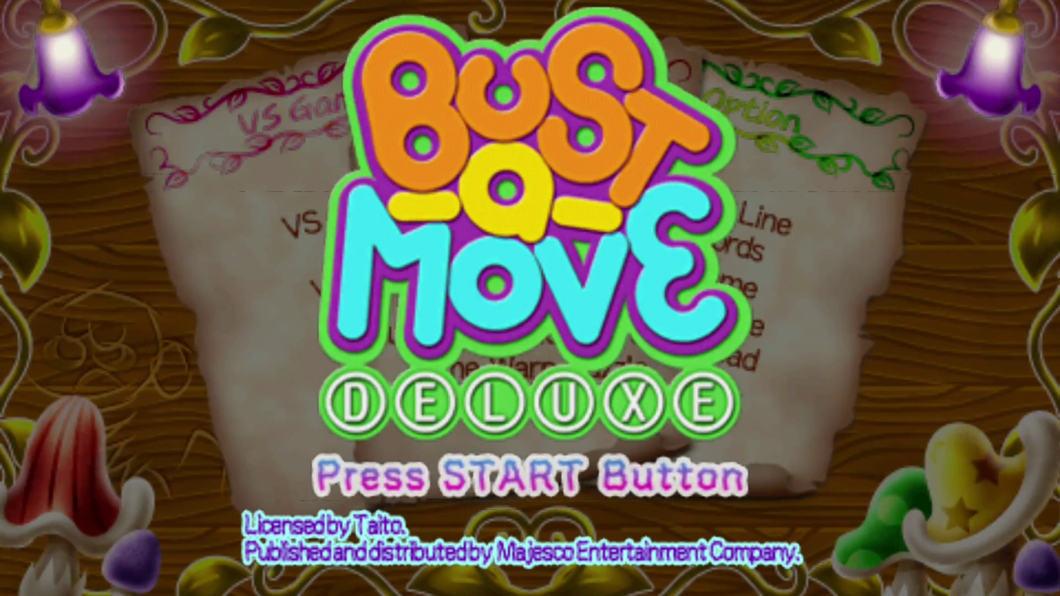
key("Escape")
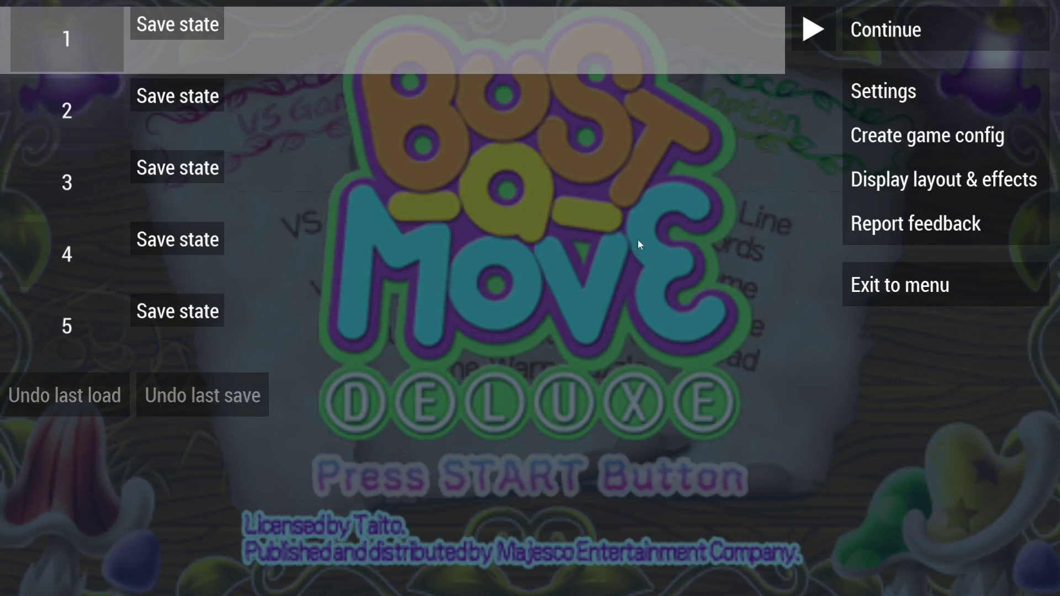
left_click(909, 290)
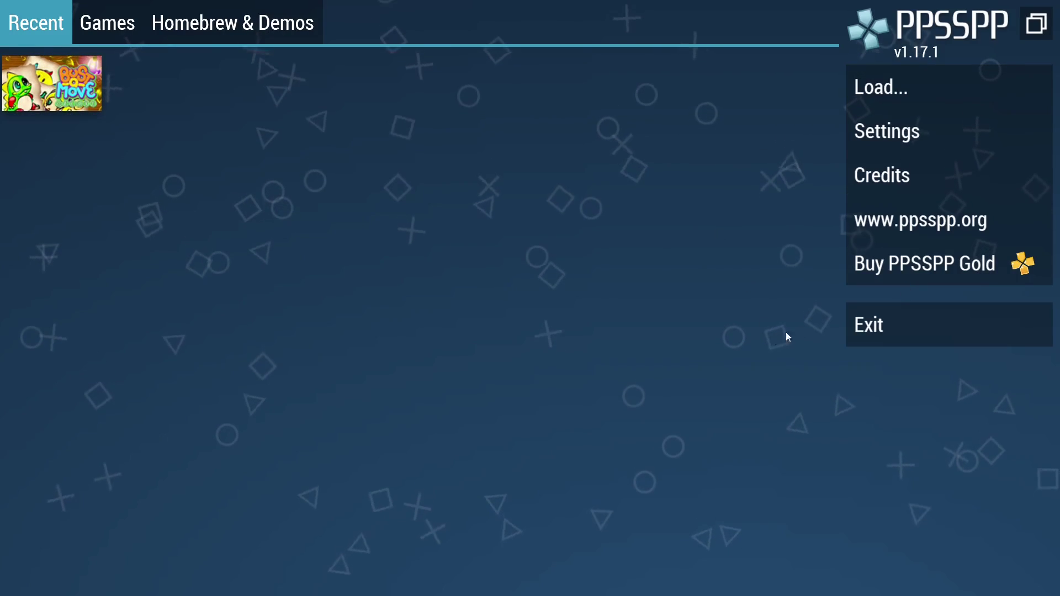
left_click(890, 322)
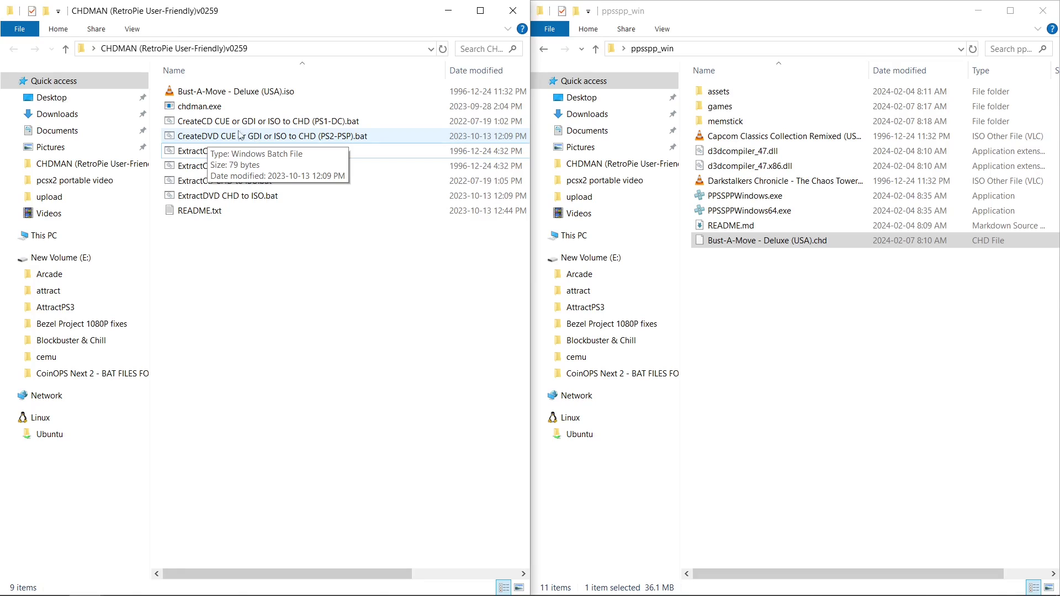
Convert the Bust-A-Move - Deluxe ISO with "CreateCD CUE or GDI or ISO to CHD (PS1-DC).bat" and move the CHD into the PPSSPP games folder.
double_click(209, 122)
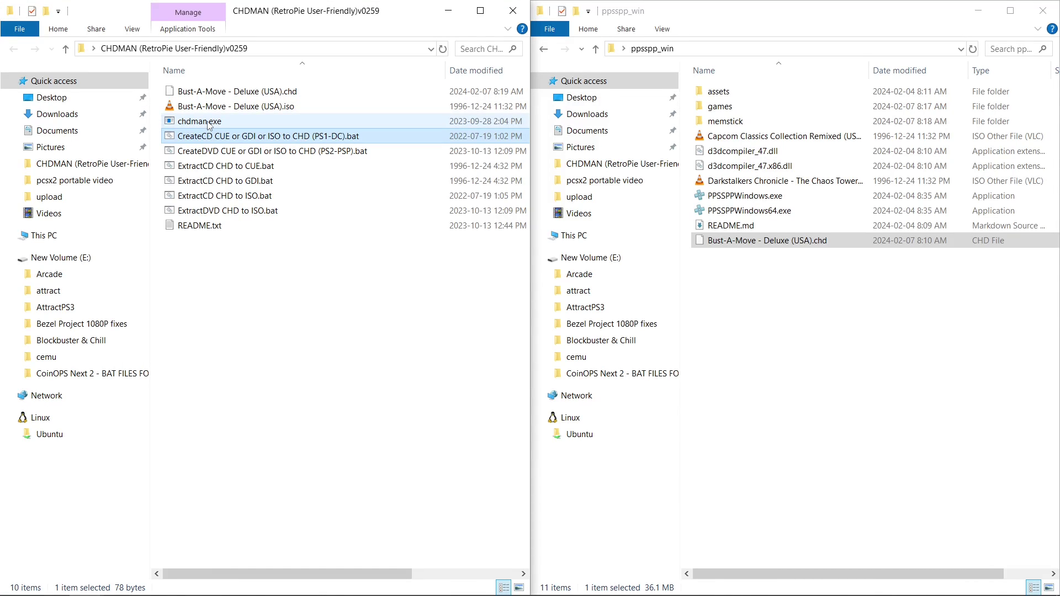
left_click(269, 94)
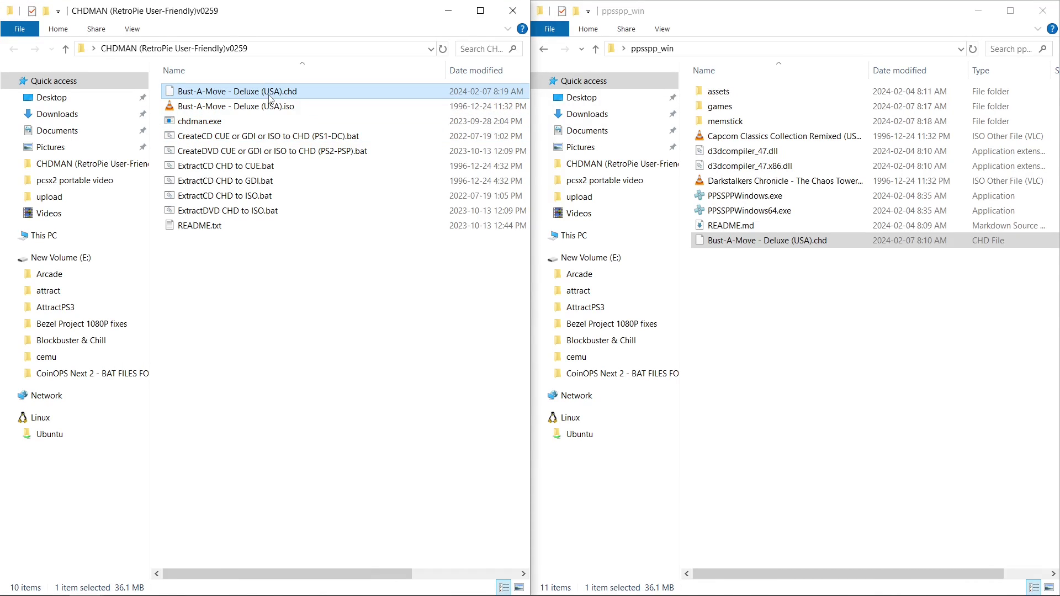
double_click(719, 107)
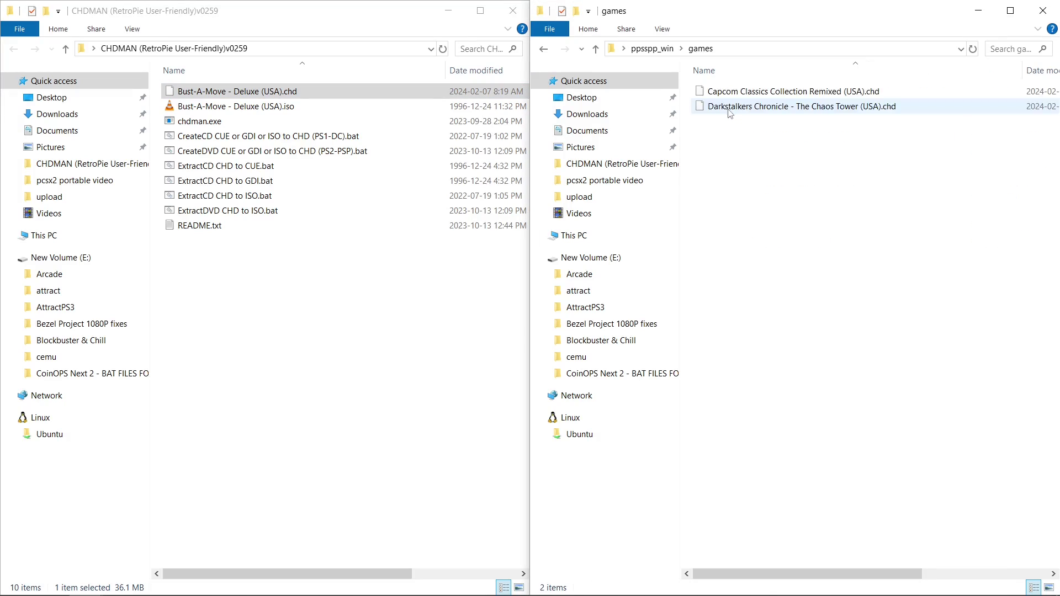
left_click_drag(229, 94, 781, 236)
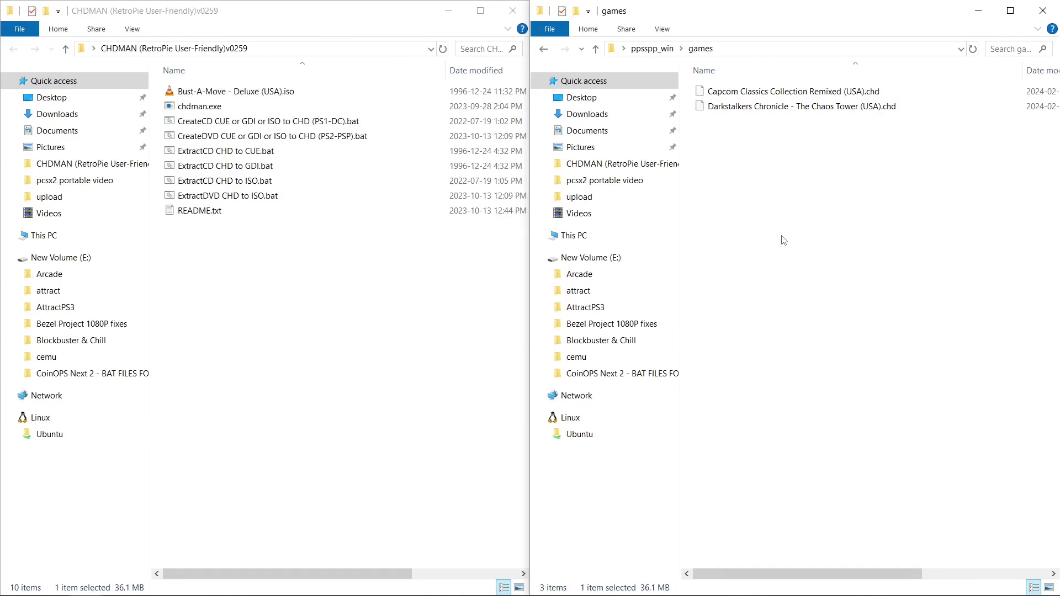
Reopen PPSSPP from the ppsspp_win folder and show the games stored in the games folder.
left_click(652, 48)
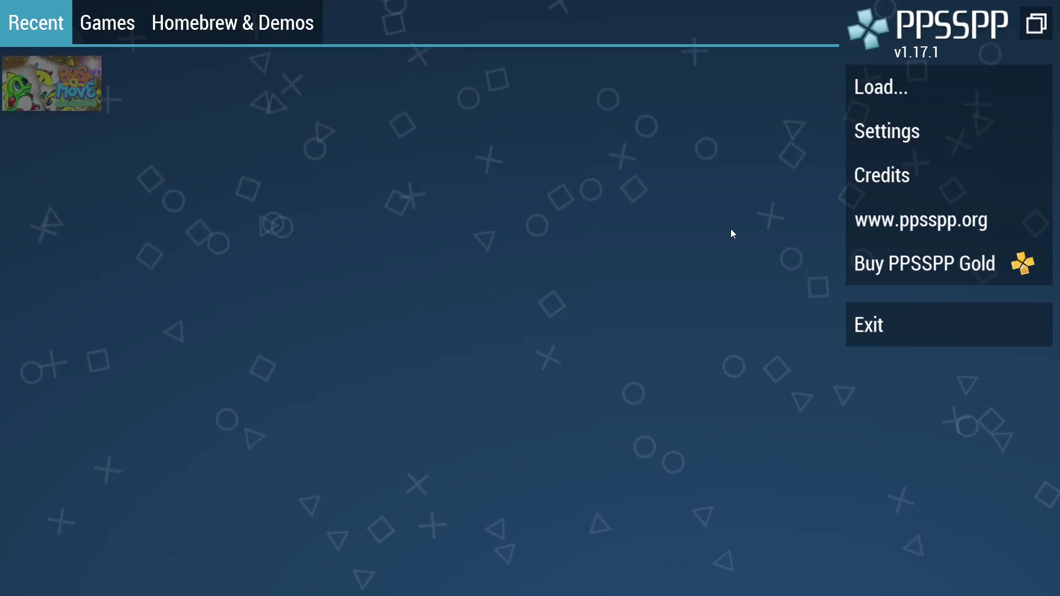
left_click(110, 23)
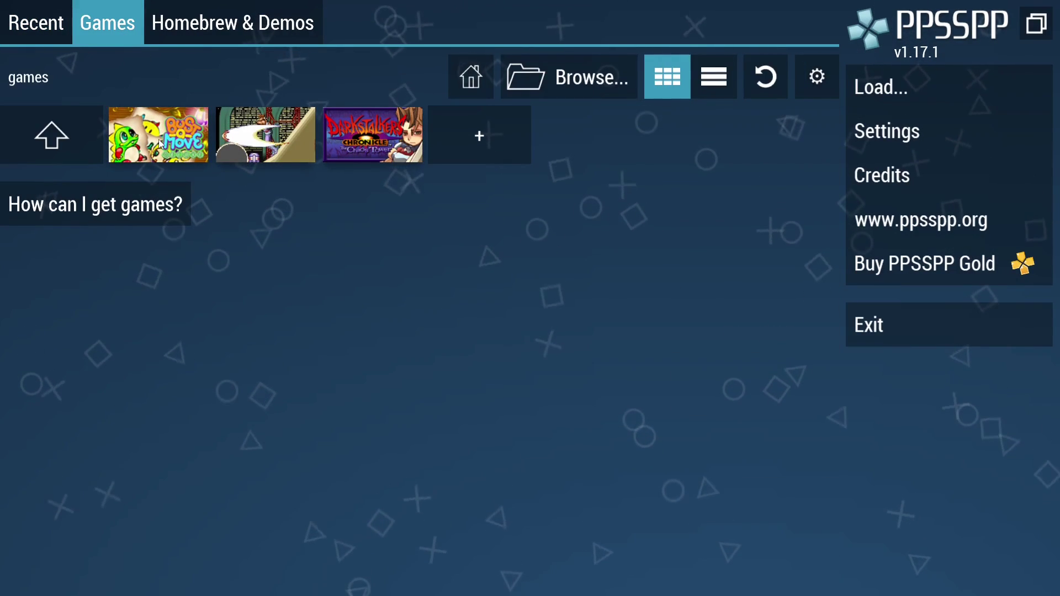